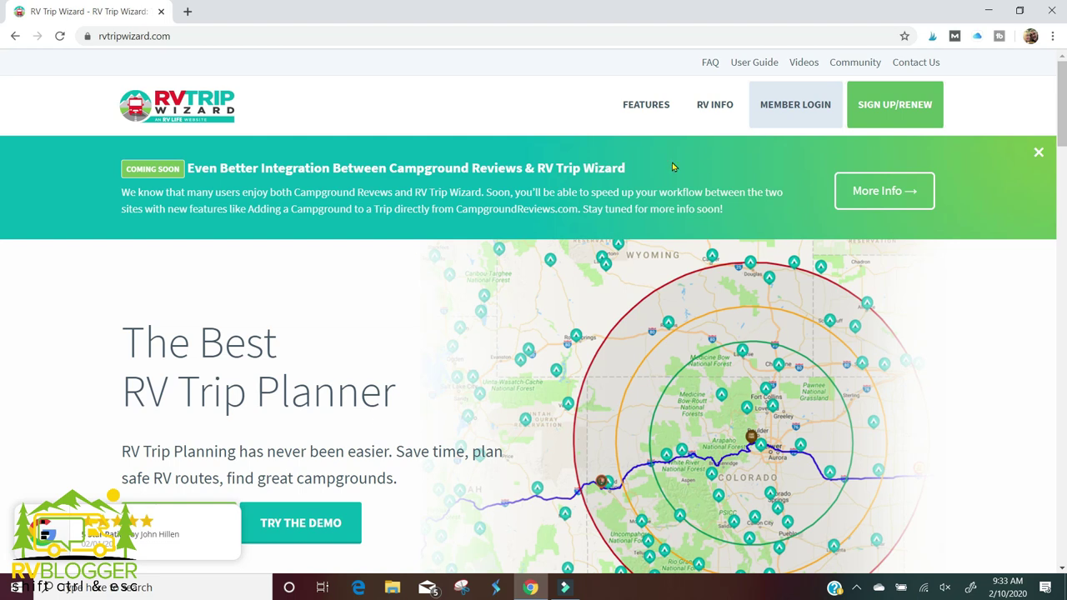
Log in to the member account with the prefilled credentials and Remember Me enabled
{"action": "left_click", "coordinate": [793, 106]}
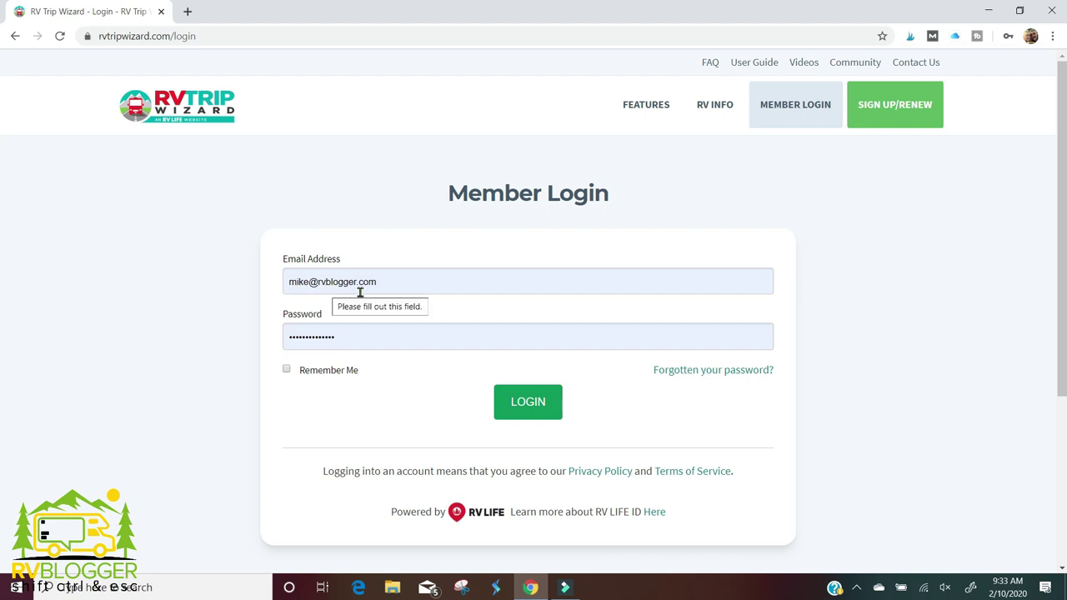
{"action": "left_click", "coordinate": [287, 370]}
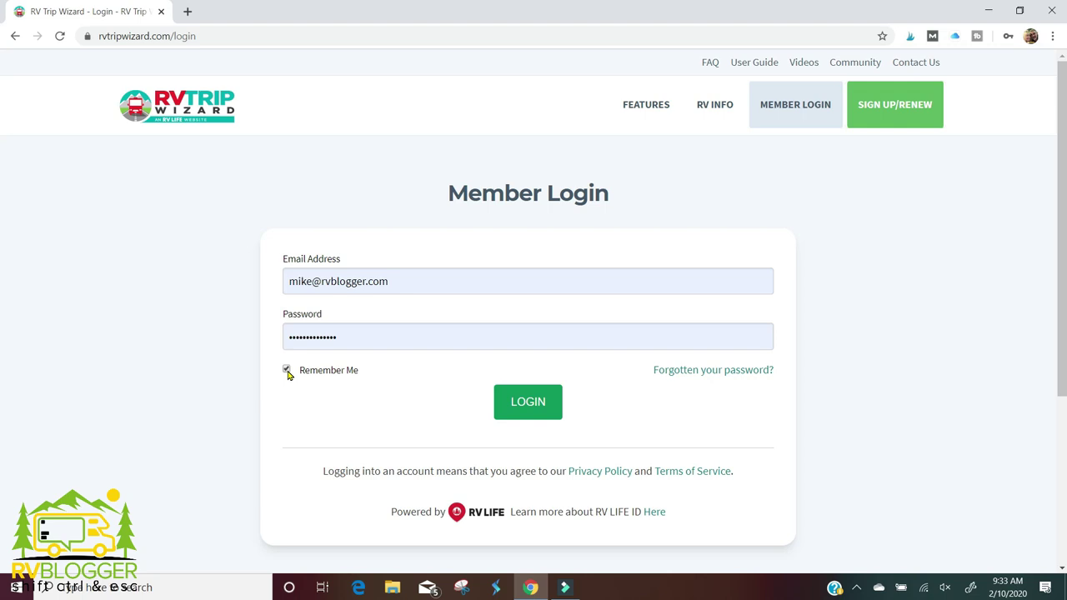
{"action": "left_click", "coordinate": [523, 403]}
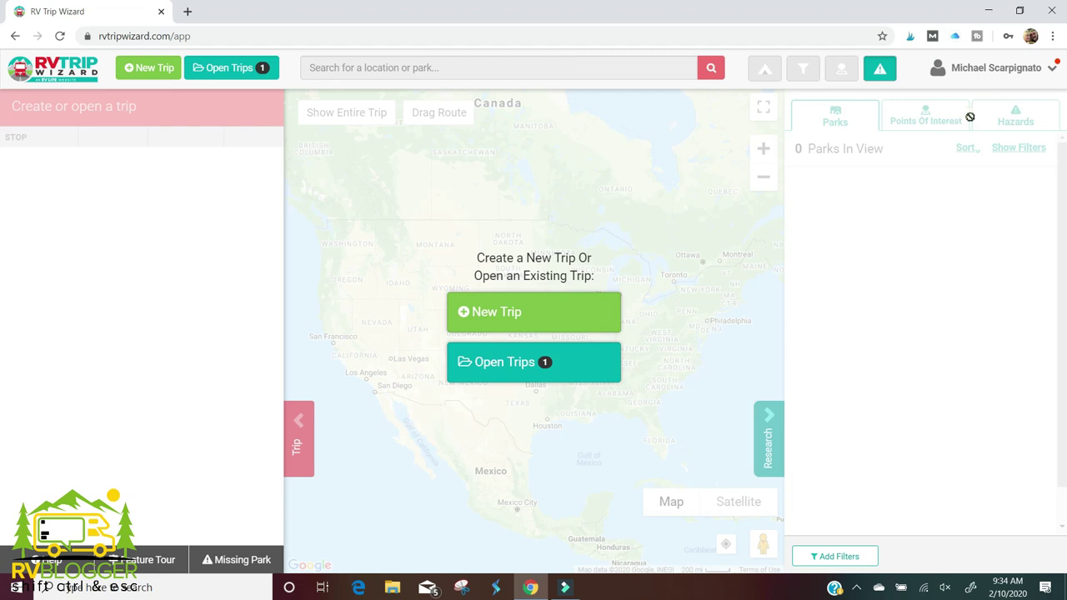
Open the account's default settings and review the RV dimensions and fuel information, including the available fuel types
{"action": "left_click", "coordinate": [1052, 71]}
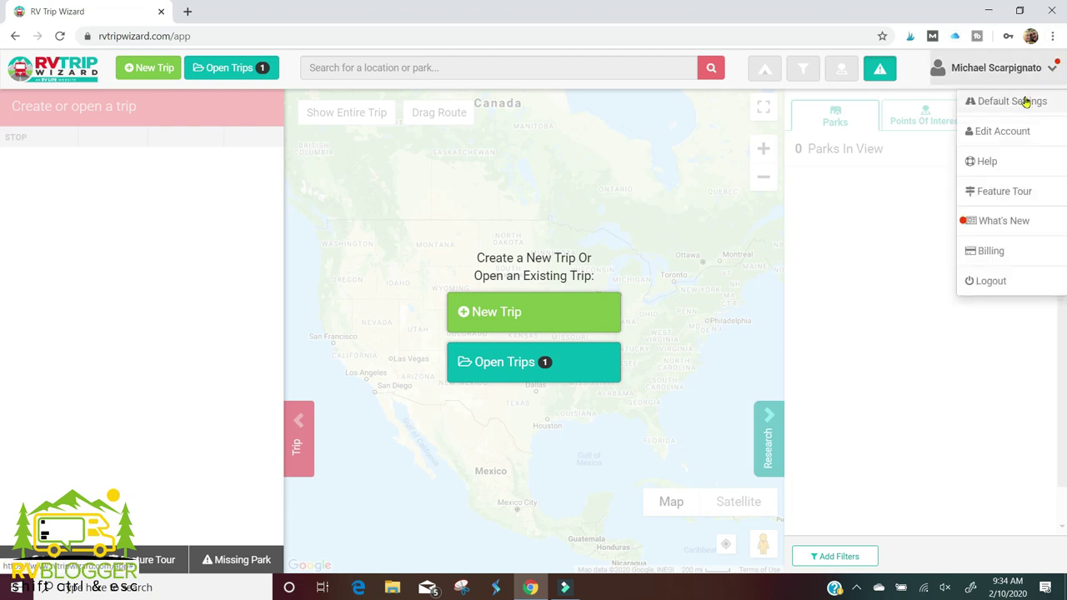
{"action": "left_click", "coordinate": [1028, 100]}
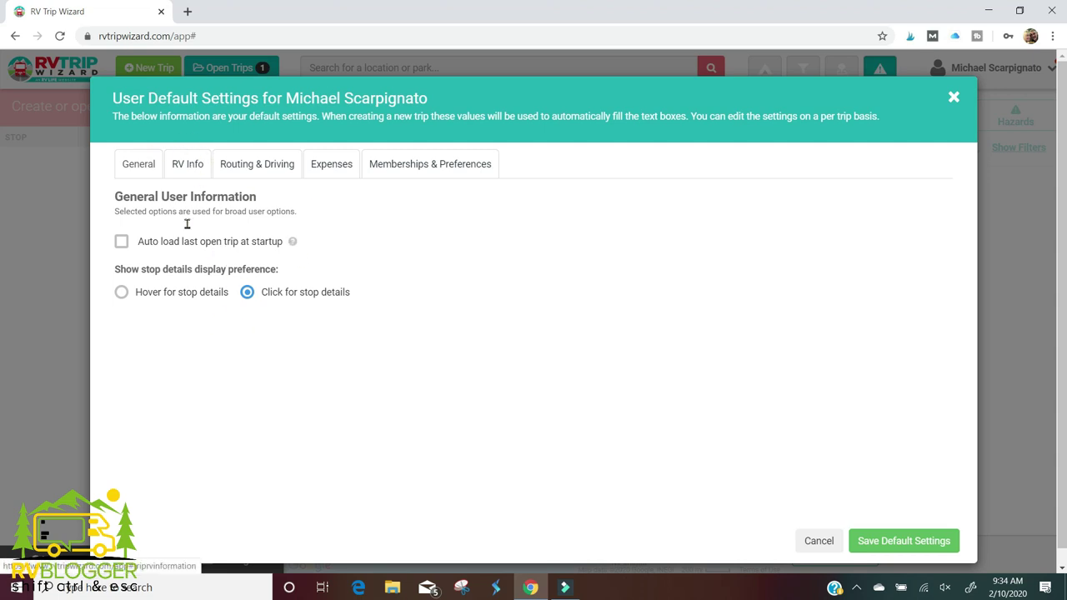
{"action": "left_click", "coordinate": [188, 166]}
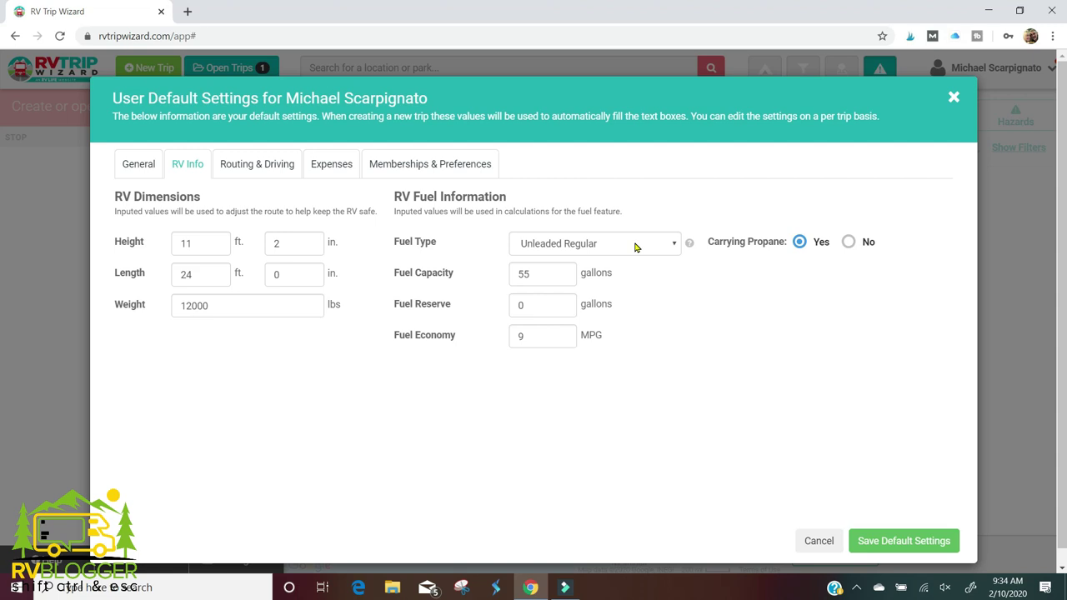
{"action": "left_click", "coordinate": [674, 246]}
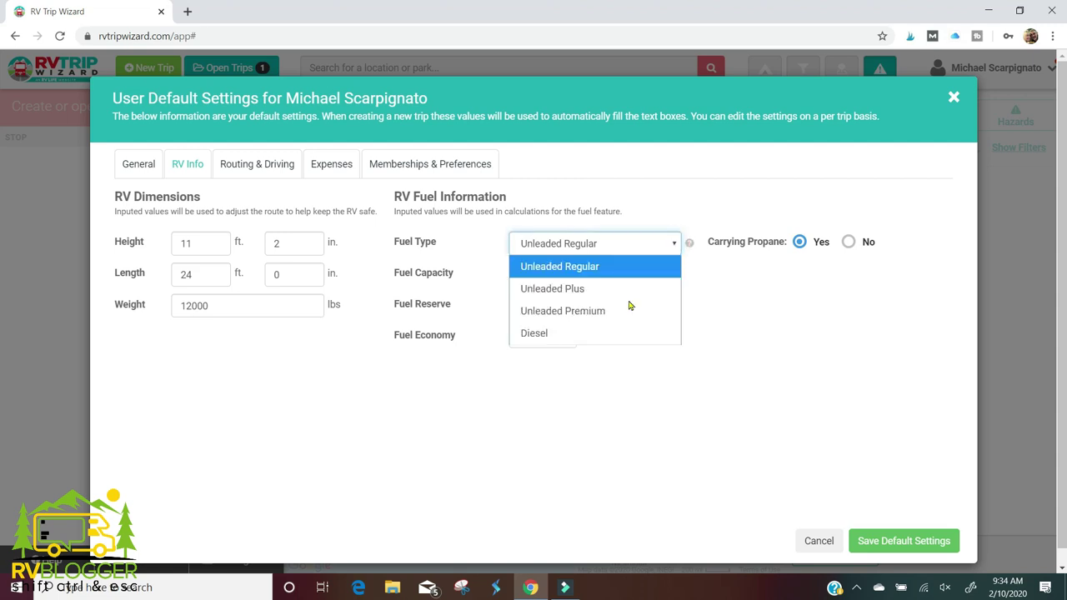
{"action": "left_click", "coordinate": [800, 320]}
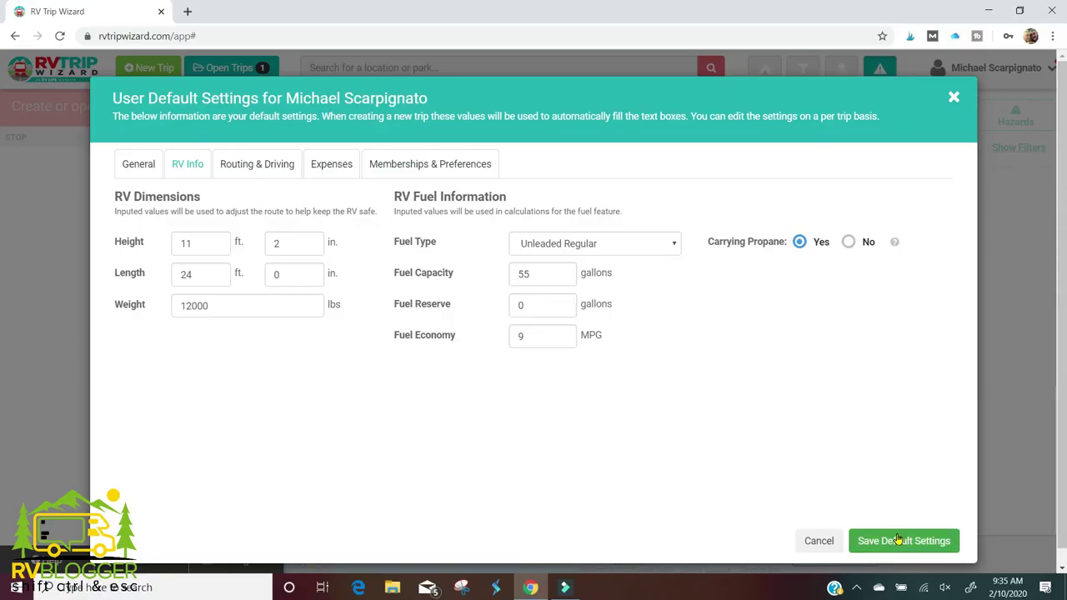
Try the distance-based and no-radius options for the default driving radius, finishing on average hours per day
{"action": "left_click", "coordinate": [256, 164]}
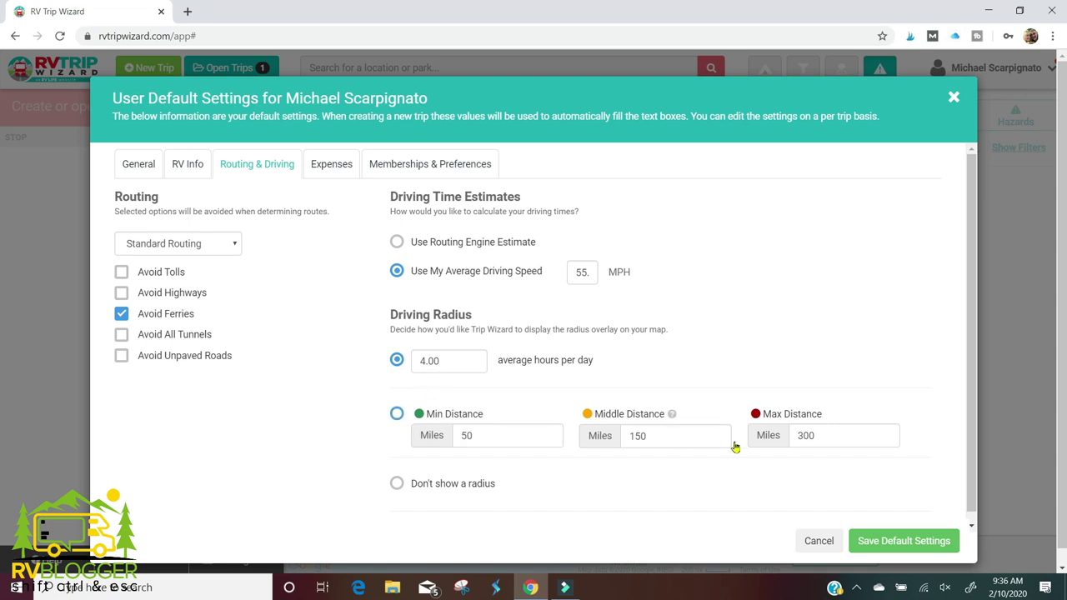
{"action": "left_click", "coordinate": [398, 417]}
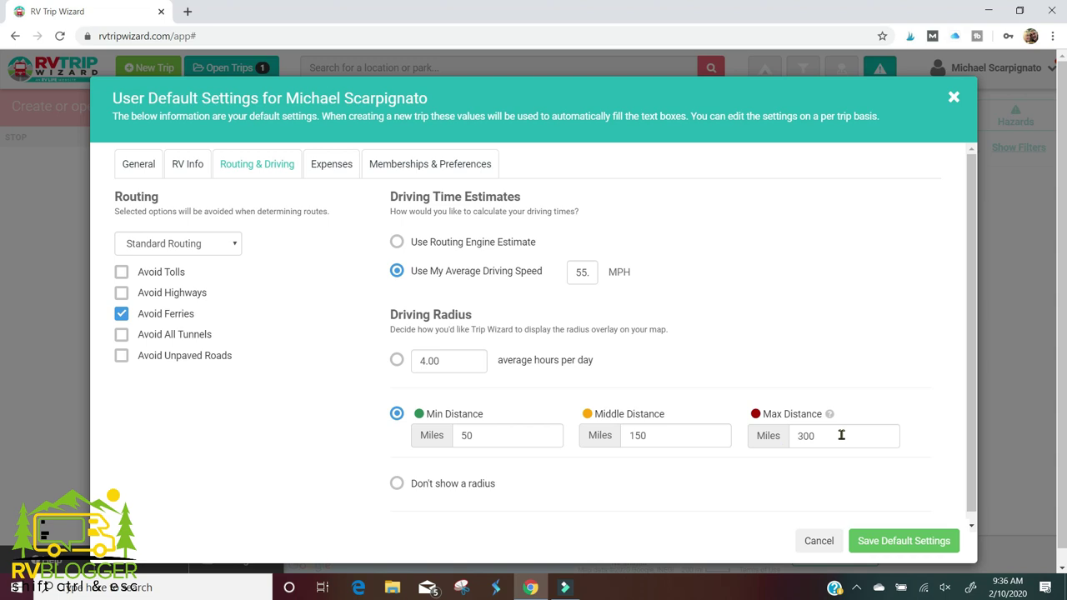
{"action": "left_click", "coordinate": [397, 359]}
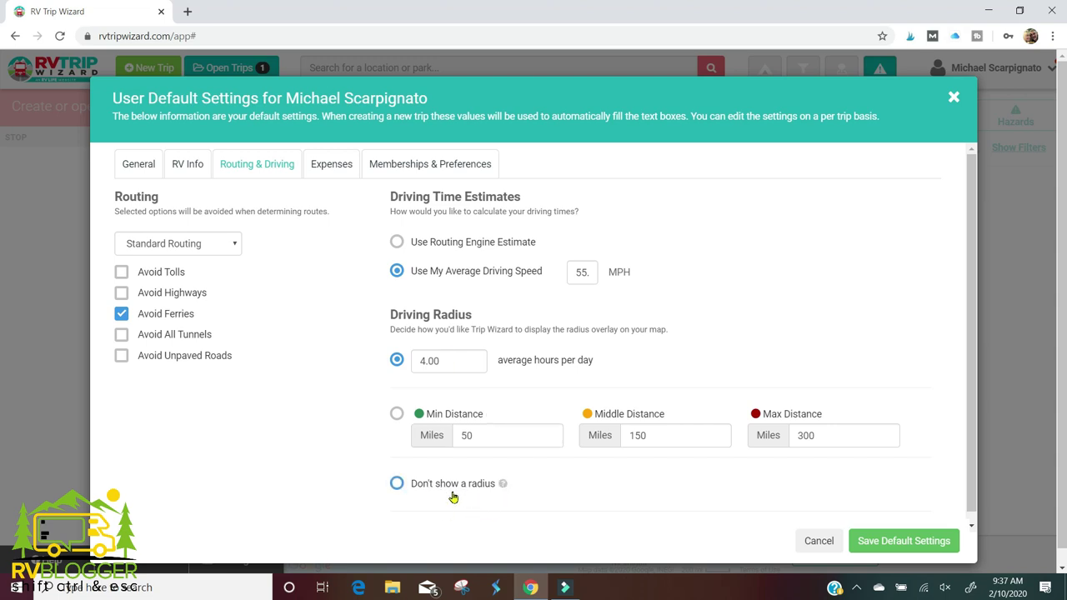
{"action": "left_click", "coordinate": [398, 485]}
{"action": "left_click", "coordinate": [398, 360]}
Set the default expenses to $50 for camping and $25 for meals
{"action": "left_click", "coordinate": [338, 164]}
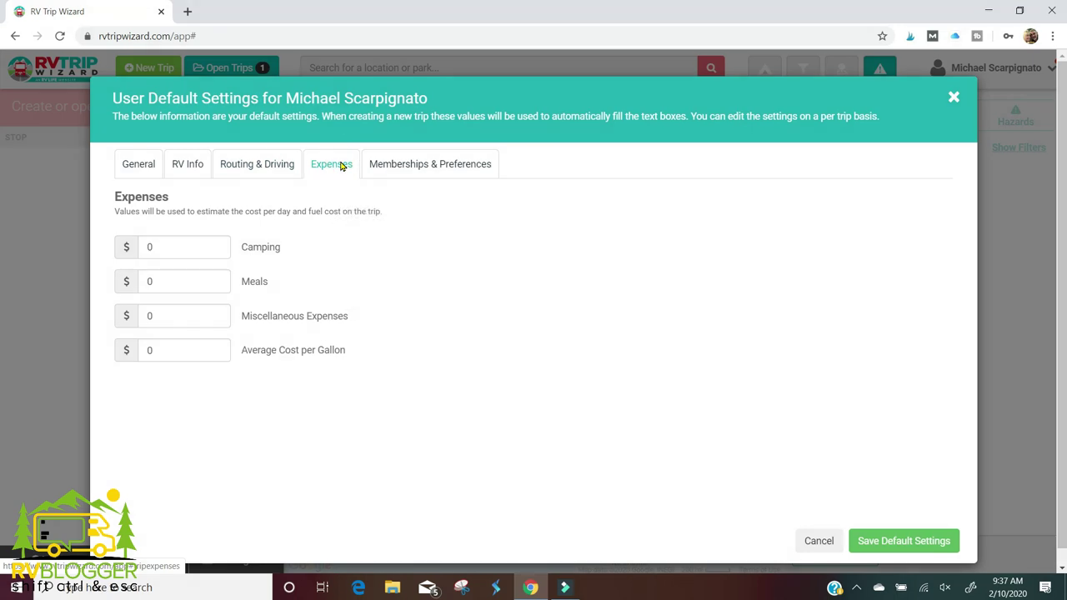
{"action": "left_click", "coordinate": [162, 247]}
{"action": "key", "text": "BackSpace"}
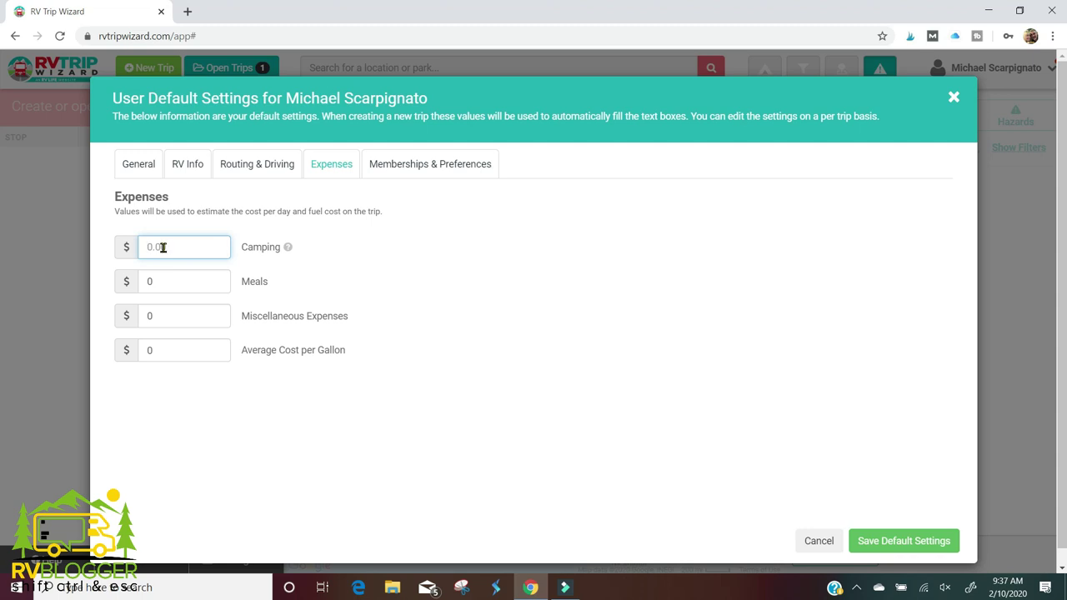
{"action": "type", "text": "50"}
{"action": "left_click", "coordinate": [169, 287]}
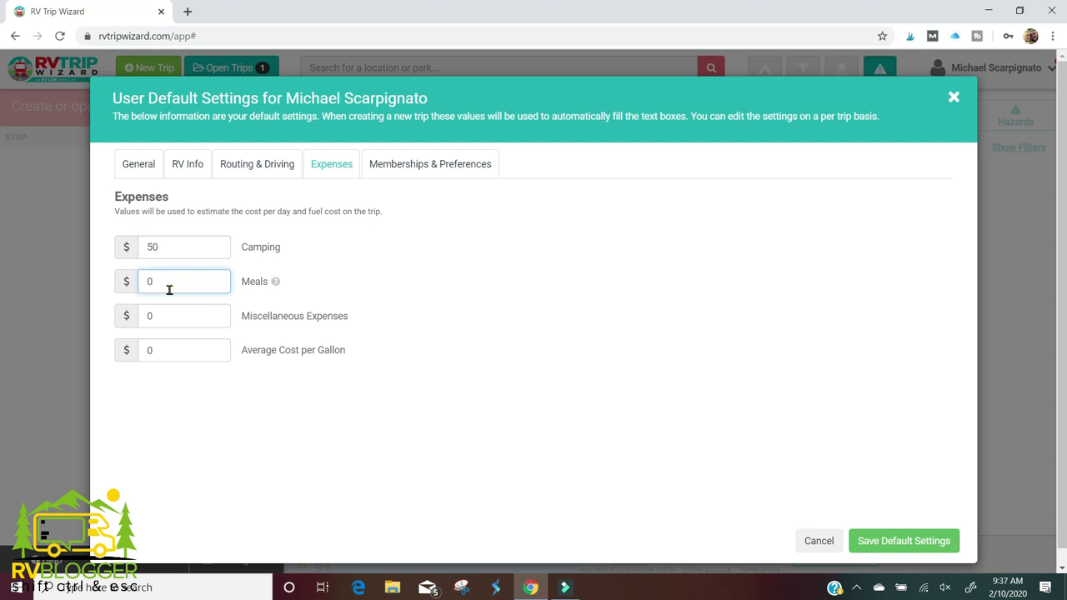
{"action": "key", "text": "BackSpace"}
{"action": "type", "text": "25"}
Set the default average fuel cost per gallon to $2.30
{"action": "left_click", "coordinate": [180, 320]}
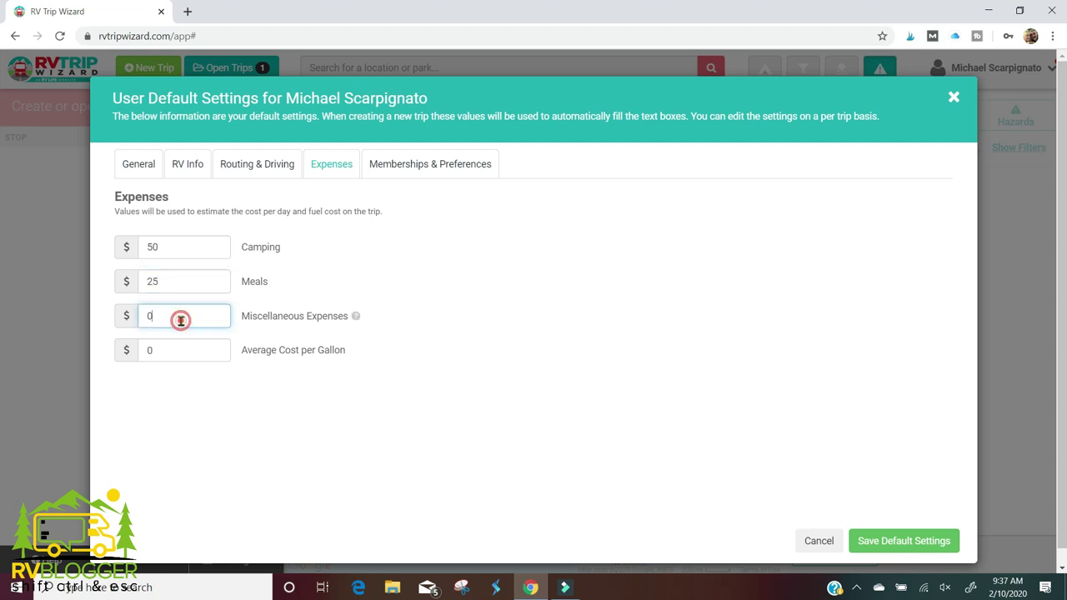
{"action": "left_click", "coordinate": [163, 346]}
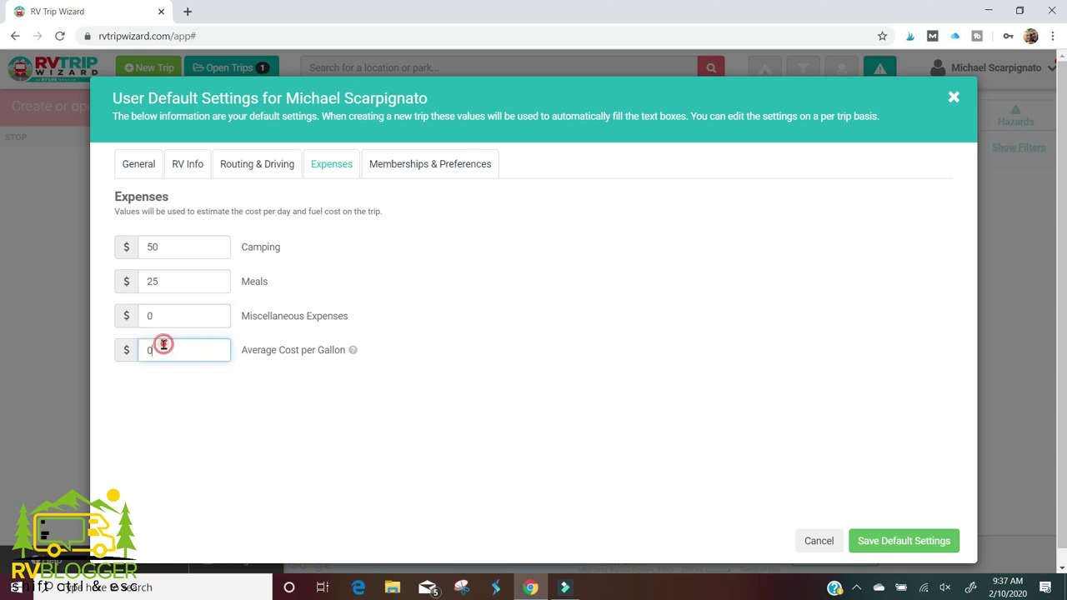
{"action": "key", "text": "BackSpace"}
{"action": "type", "text": "2.30"}
Clear the default camping and meals expense amounts
{"action": "left_click", "coordinate": [172, 249]}
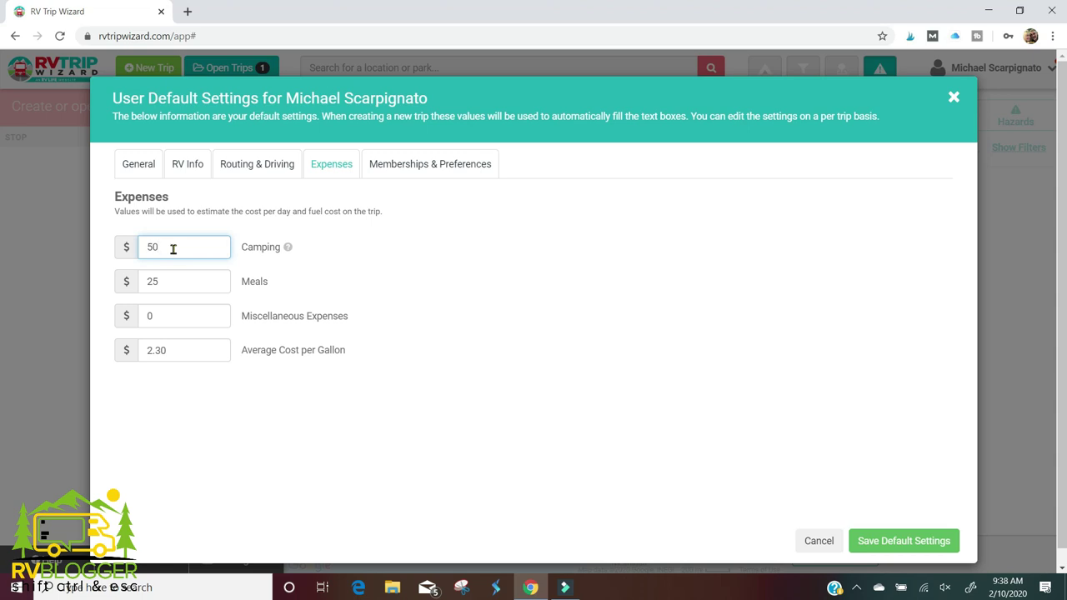
{"action": "key", "text": "BackSpace"}
{"action": "type", "text": "15"}
{"action": "key", "text": "BackSpace"}
{"action": "key", "text": "BackSpace"}
{"action": "left_click", "coordinate": [184, 281]}
{"action": "key", "text": "BackSpace"}
{"action": "key", "text": "BackSpace"}
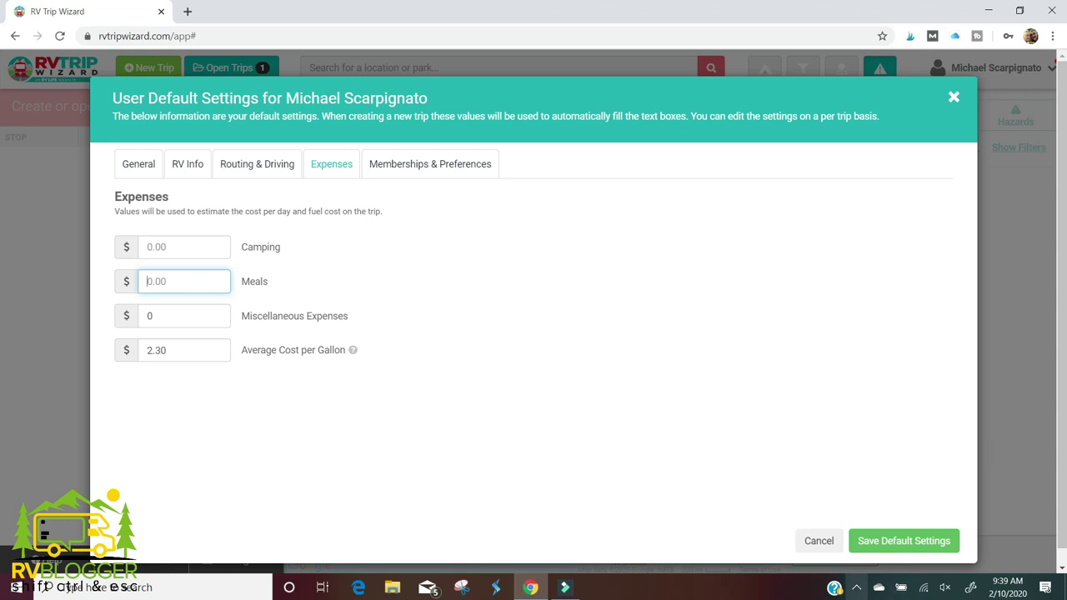
Review the preferred campgrounds in the membership preferences and save the default settings
{"action": "left_click", "coordinate": [410, 167]}
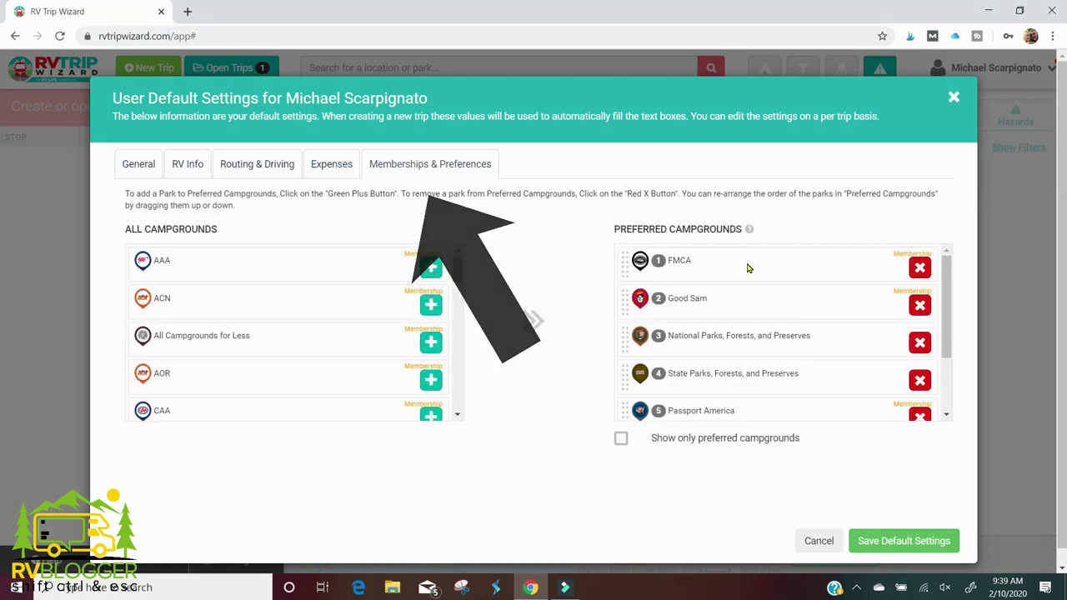
{"action": "scroll", "coordinate": [729, 383], "scroll_direction": "down", "scroll_amount": 2}
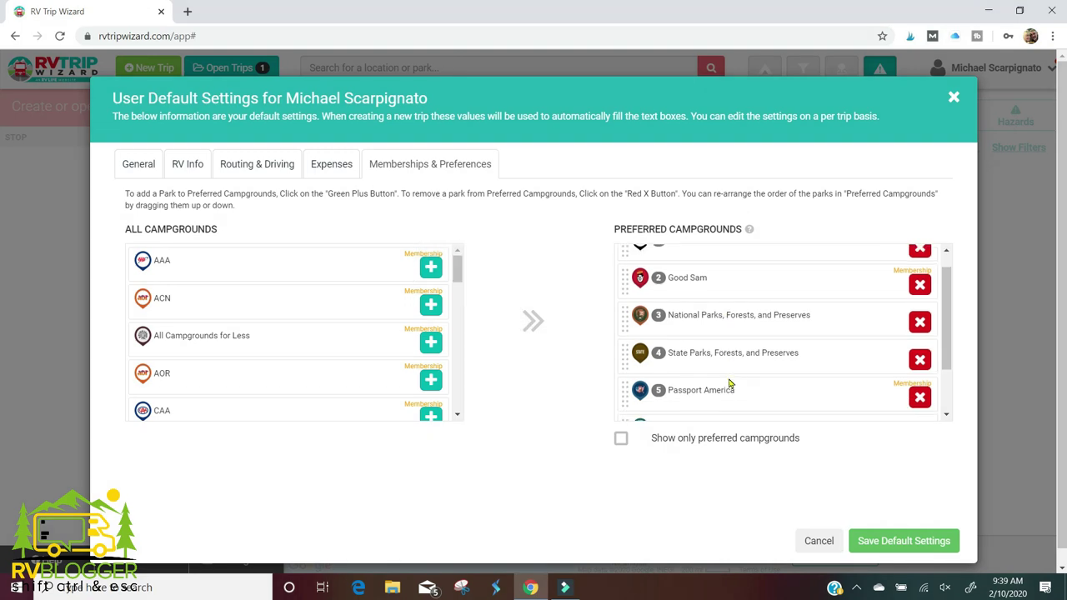
{"action": "scroll", "coordinate": [729, 383], "scroll_direction": "up", "scroll_amount": 2}
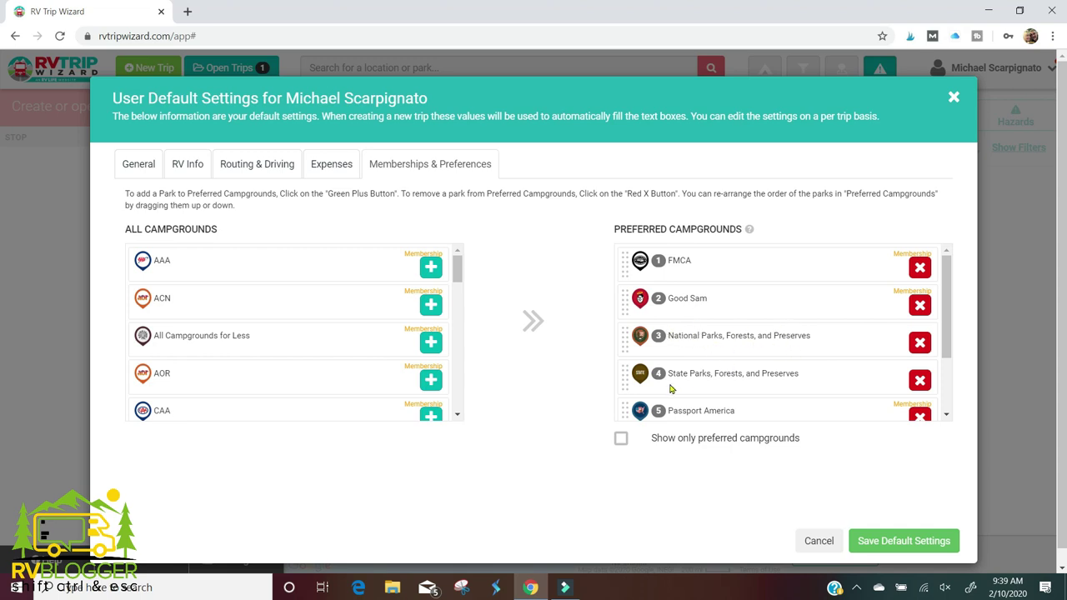
{"action": "scroll", "coordinate": [691, 382], "scroll_direction": "down", "scroll_amount": 2}
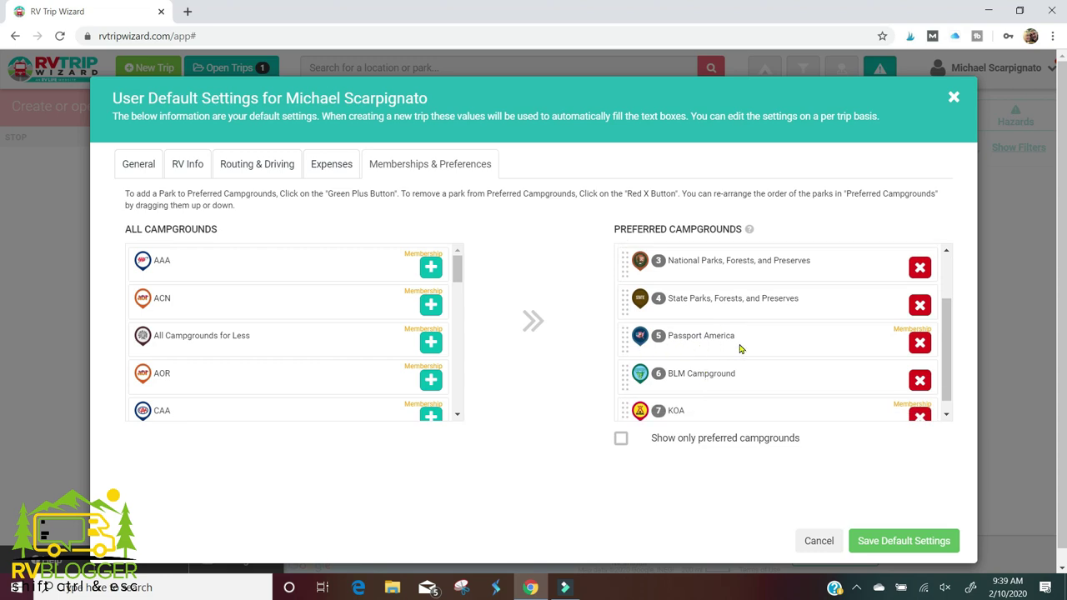
{"action": "scroll", "coordinate": [740, 349], "scroll_direction": "down", "scroll_amount": 1}
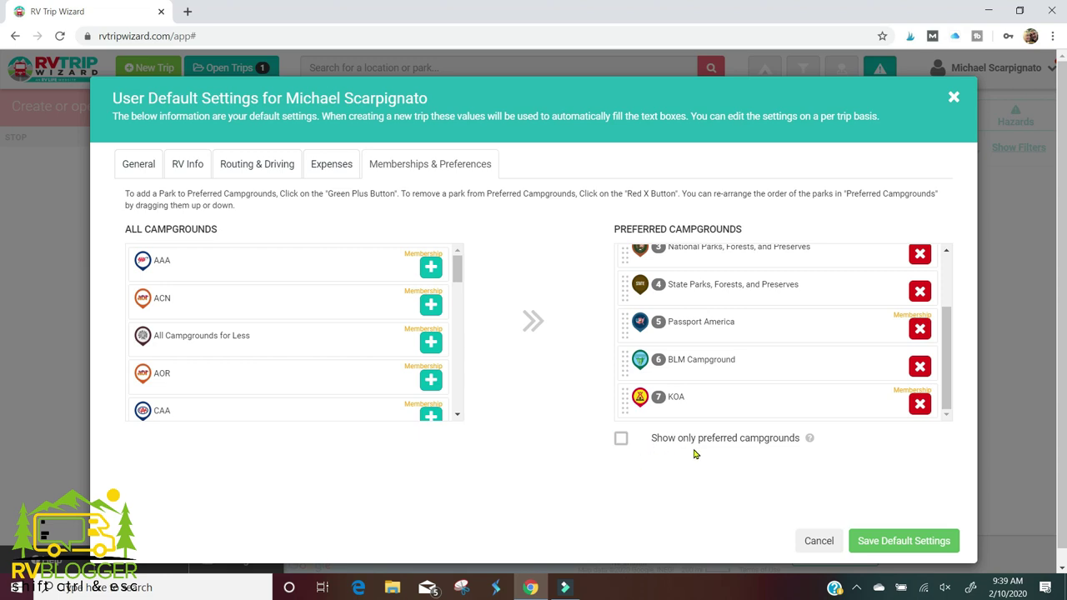
{"action": "left_click", "coordinate": [894, 539]}
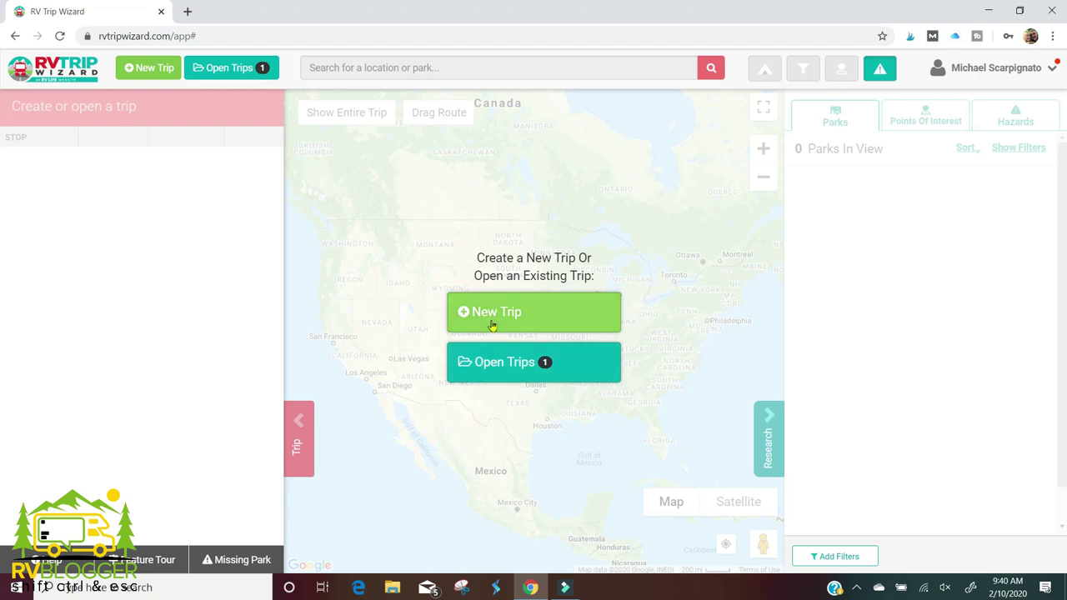
Open the saved RVE Summit trip and review its itinerary from the first stop to the last
{"action": "left_click", "coordinate": [479, 364]}
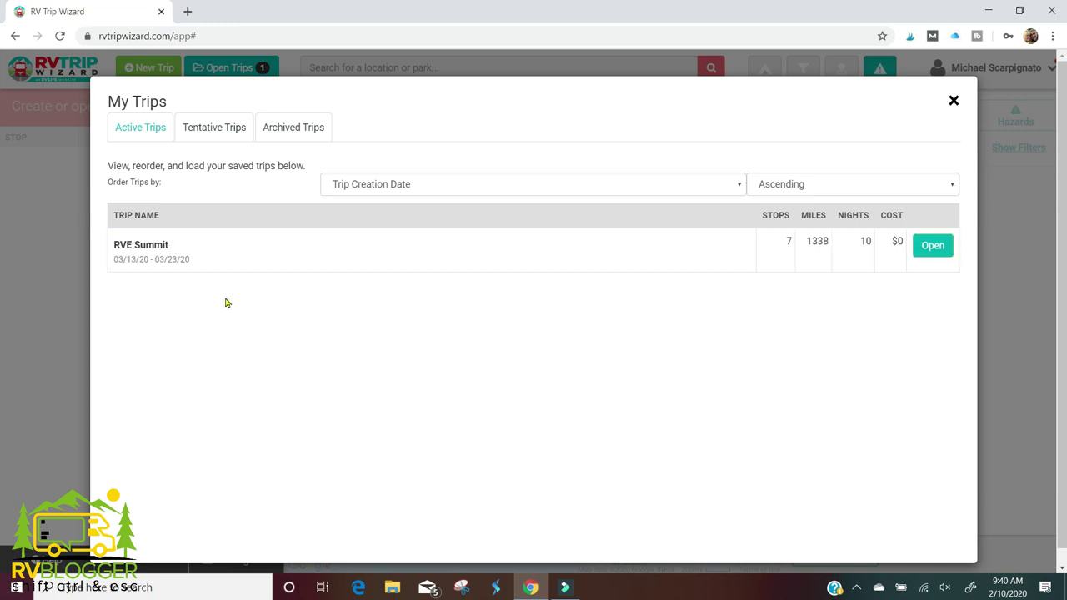
{"action": "left_click", "coordinate": [932, 245]}
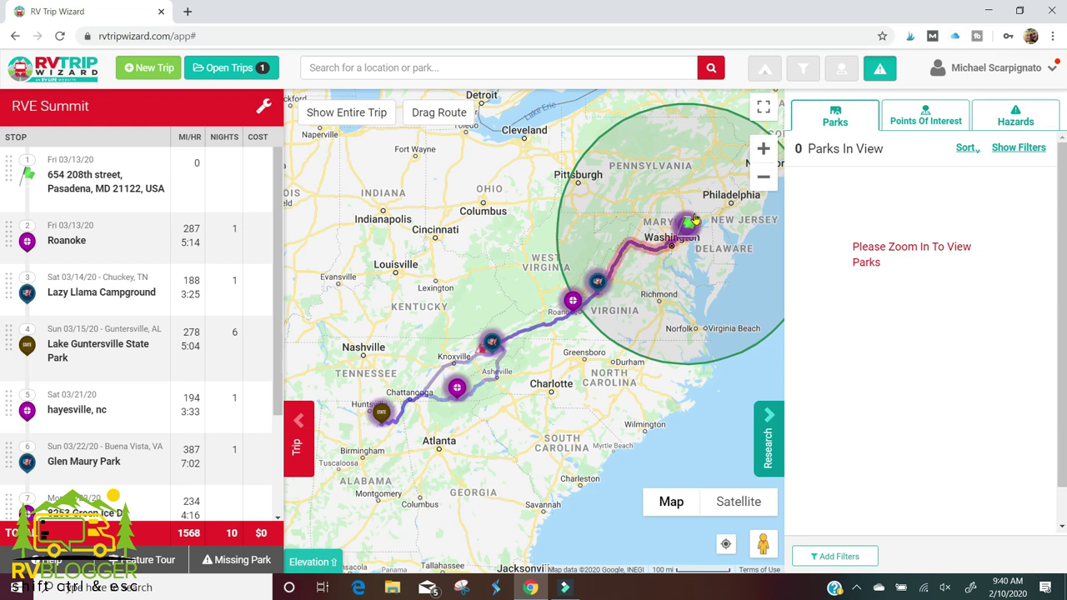
{"action": "mouse_move", "coordinate": [122, 185]}
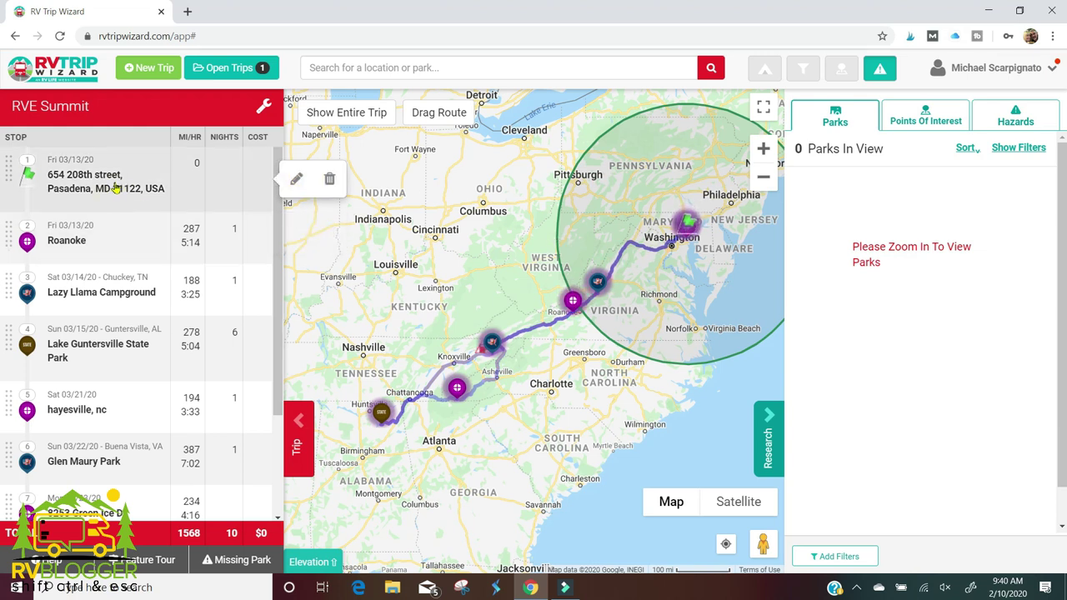
{"action": "mouse_move", "coordinate": [99, 359]}
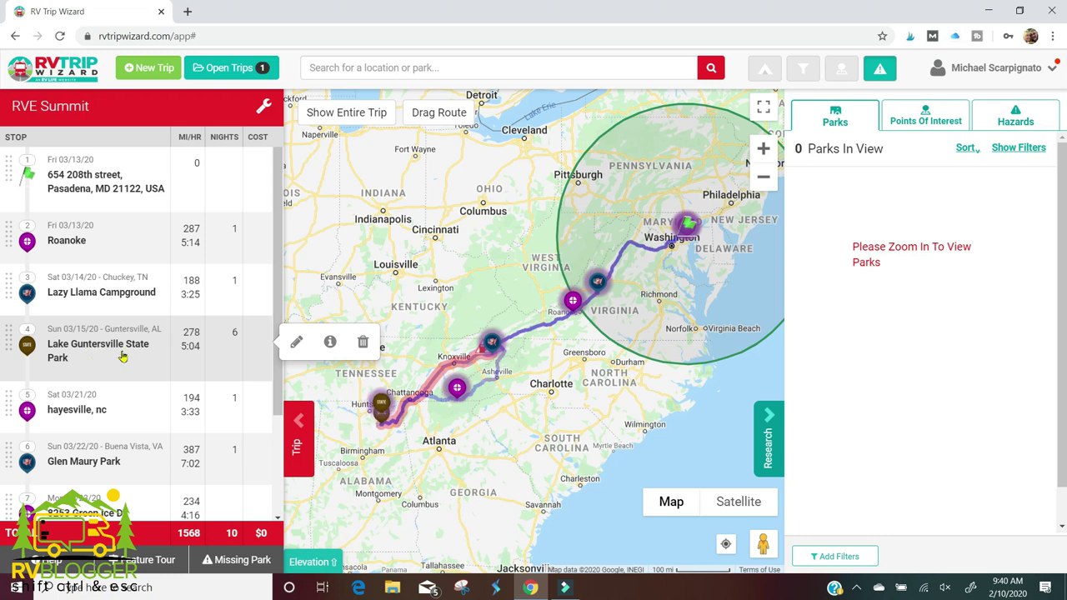
{"action": "mouse_move", "coordinate": [122, 459]}
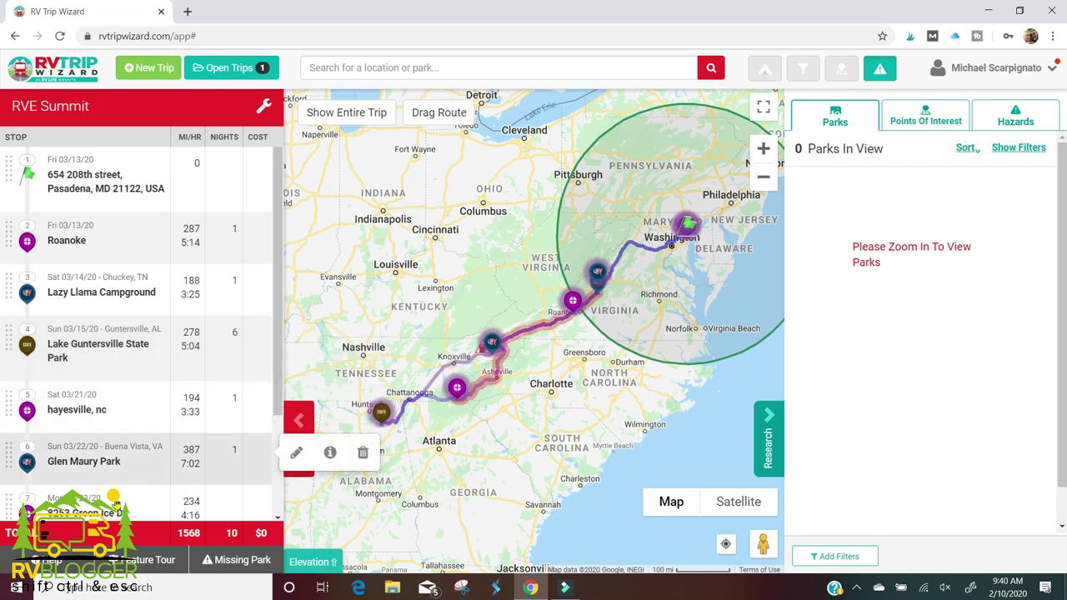
{"action": "scroll", "coordinate": [83, 456], "scroll_direction": "down", "scroll_amount": 2}
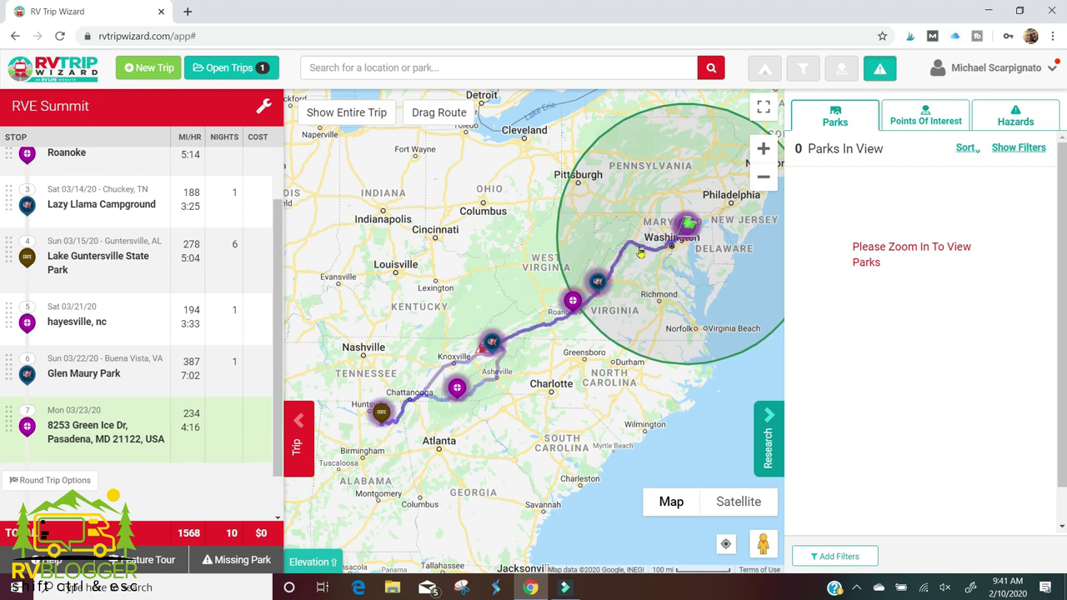
{"action": "mouse_move", "coordinate": [135, 375]}
{"action": "scroll", "coordinate": [135, 374], "scroll_direction": "down", "scroll_amount": 1}
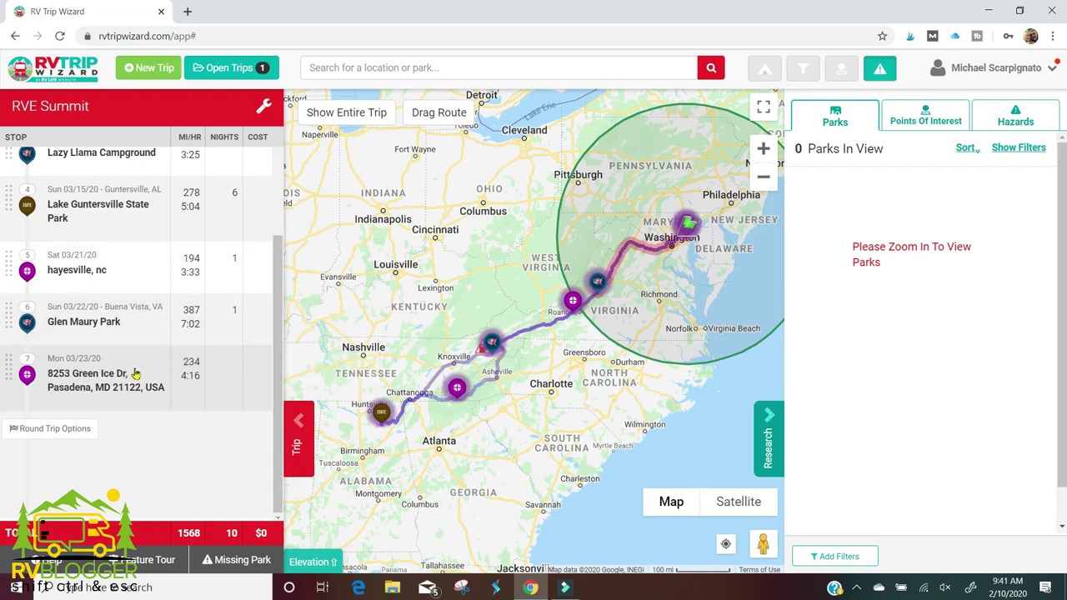